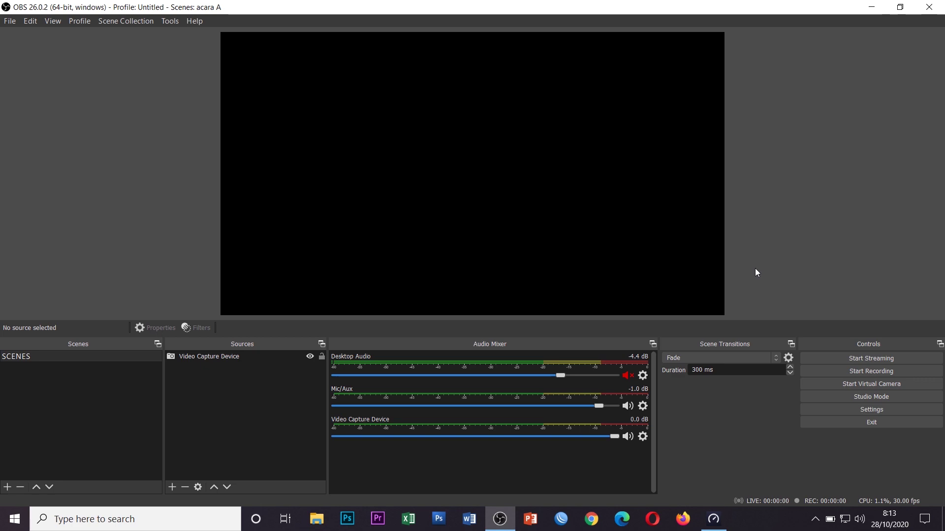
Switch to Speedtest, run an internet speed test to check ping, download and upload, and minimize the window
left_click(871, 7)
left_click(713, 519)
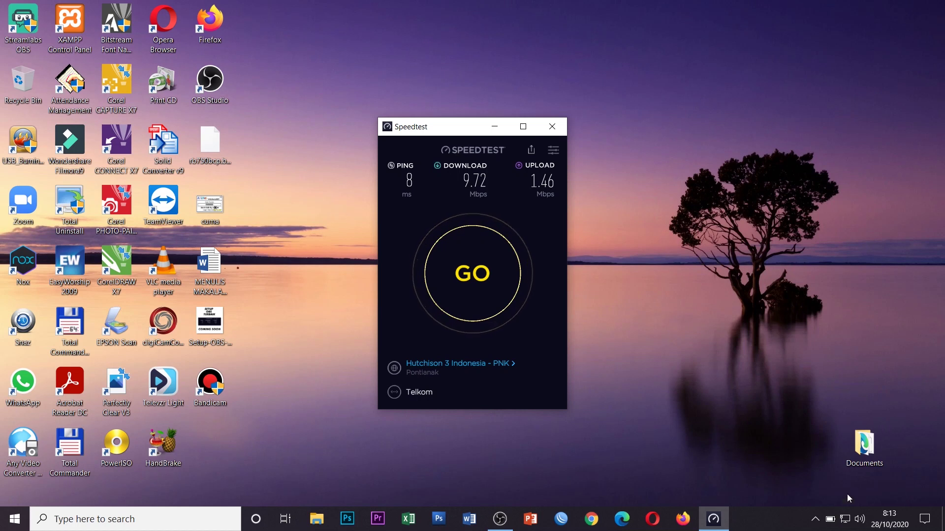
mouse_move(846, 523)
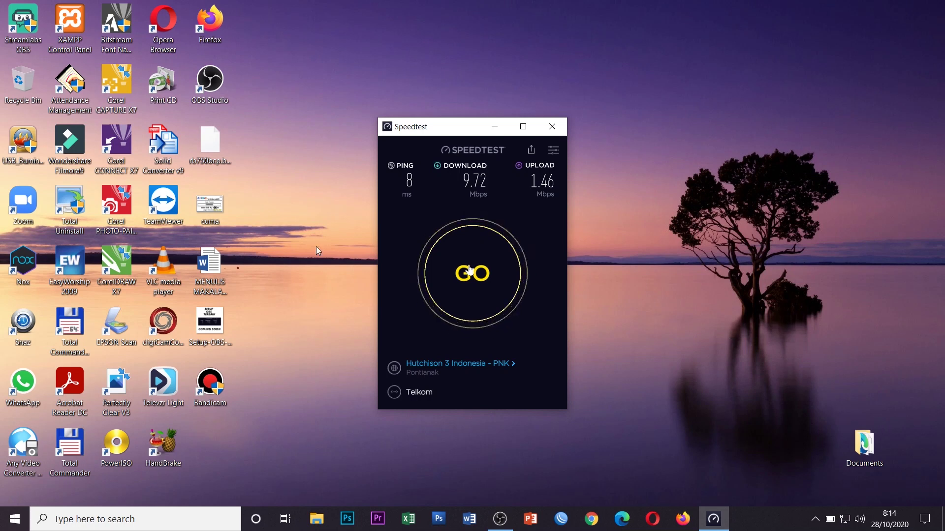
left_click(451, 281)
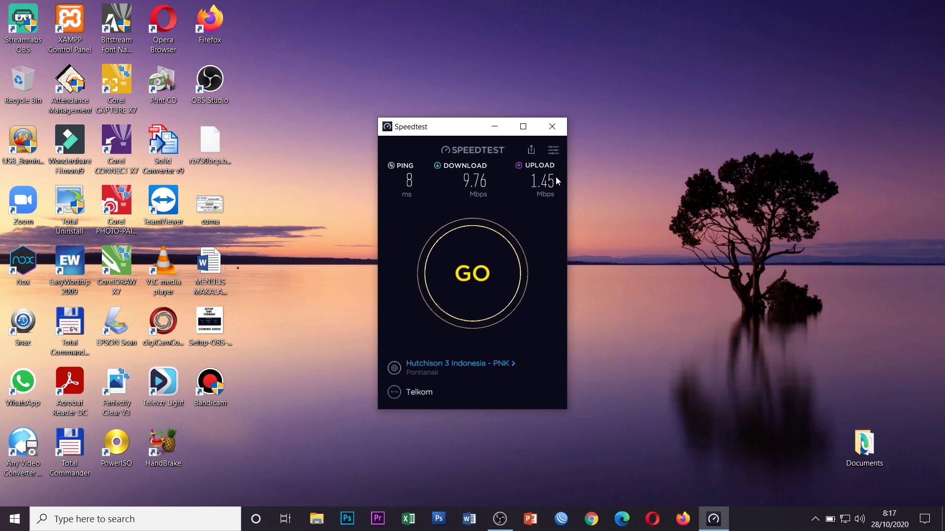
left_click(494, 129)
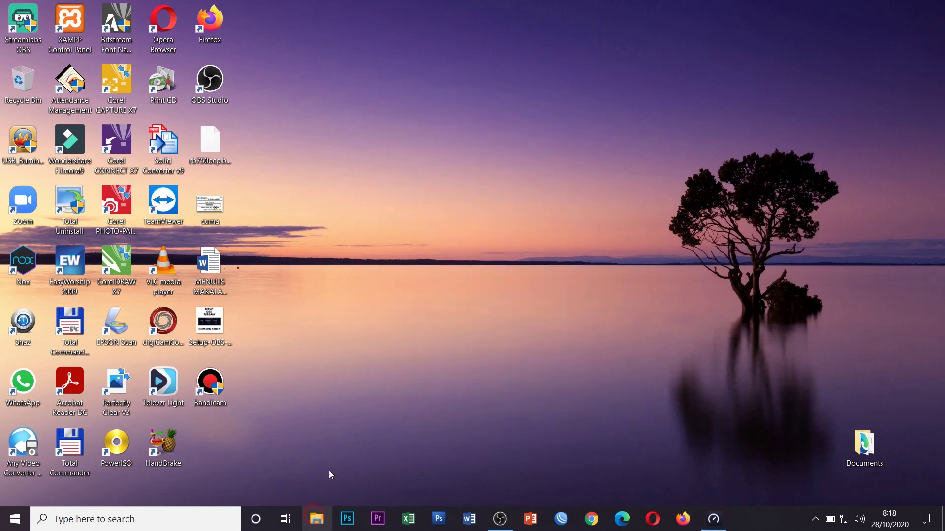
Open the properties of This PC from File Explorer to check the computer's processor and installed memory
left_click(317, 518)
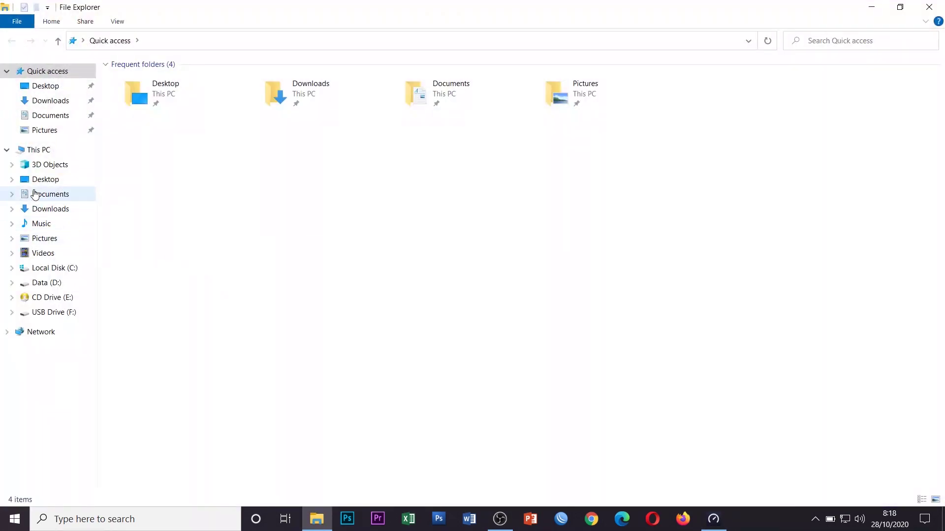
right_click(38, 153)
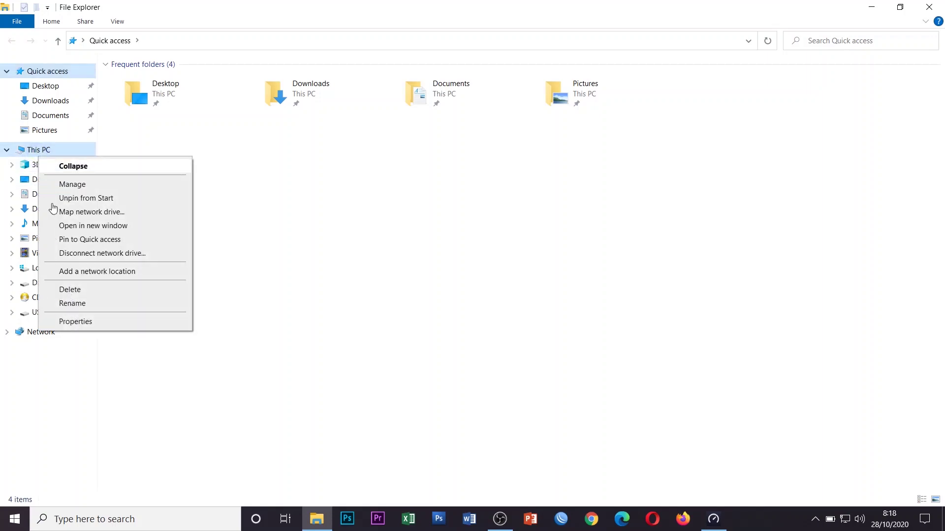
left_click(76, 322)
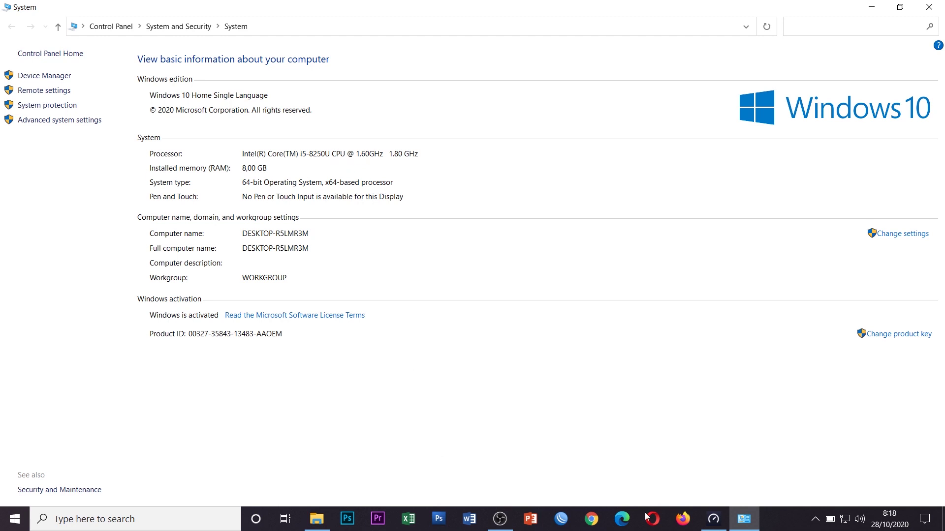
Run dxdiag and move the DirectX Diagnostic Tool window clear of the basic system information
left_click(101, 527)
type("dxdia")
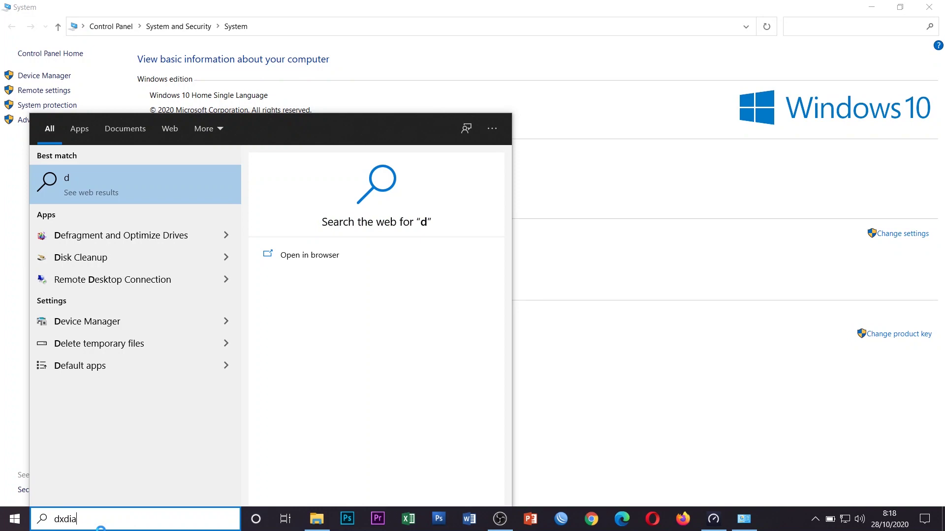
type("g")
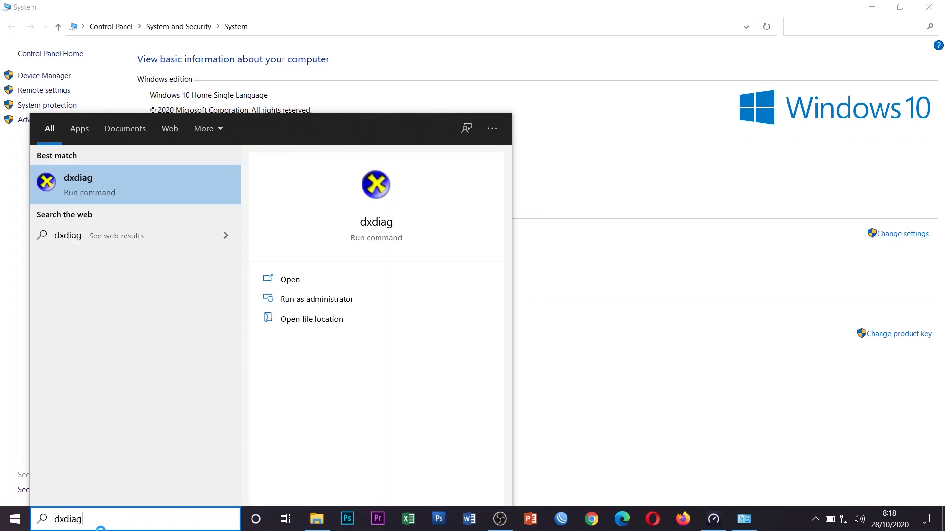
left_click(118, 186)
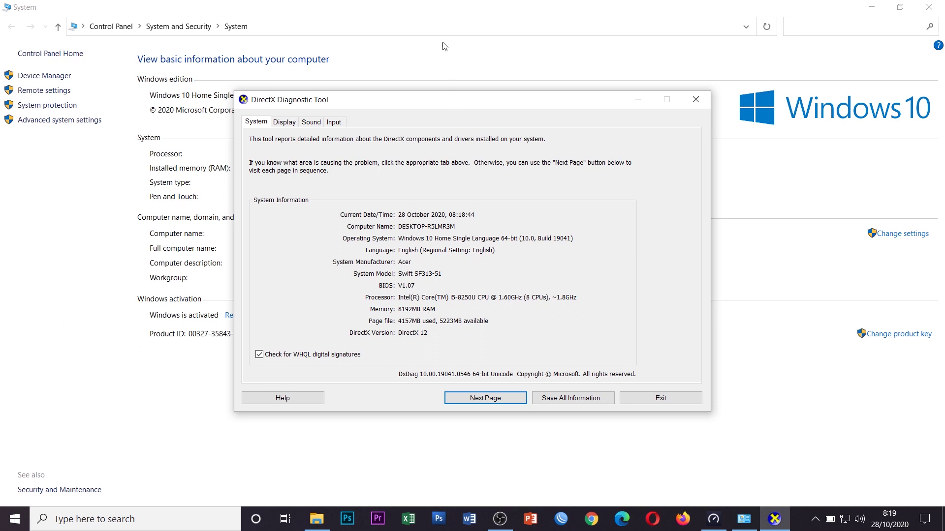
left_click_drag(456, 108, 587, 123)
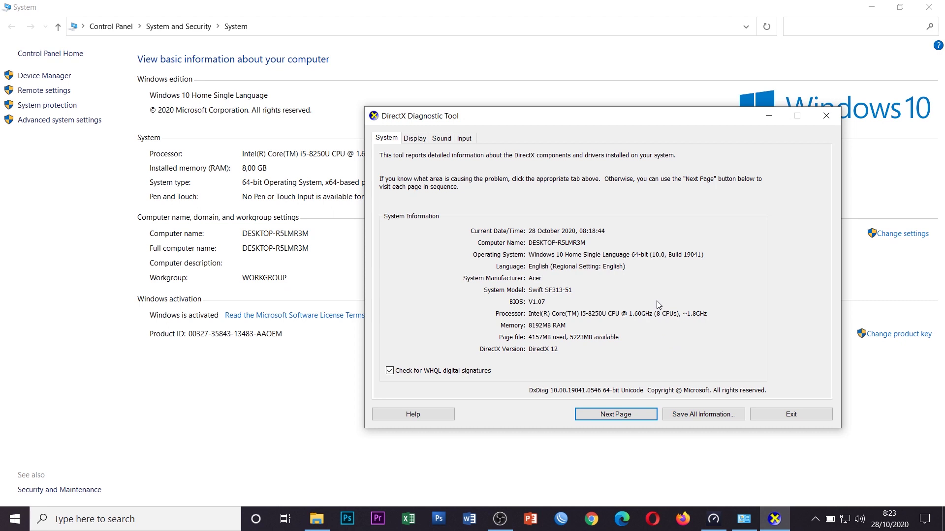
Launch Task Manager to check the CPU, memory and GPU usage of the running processes
right_click(805, 517)
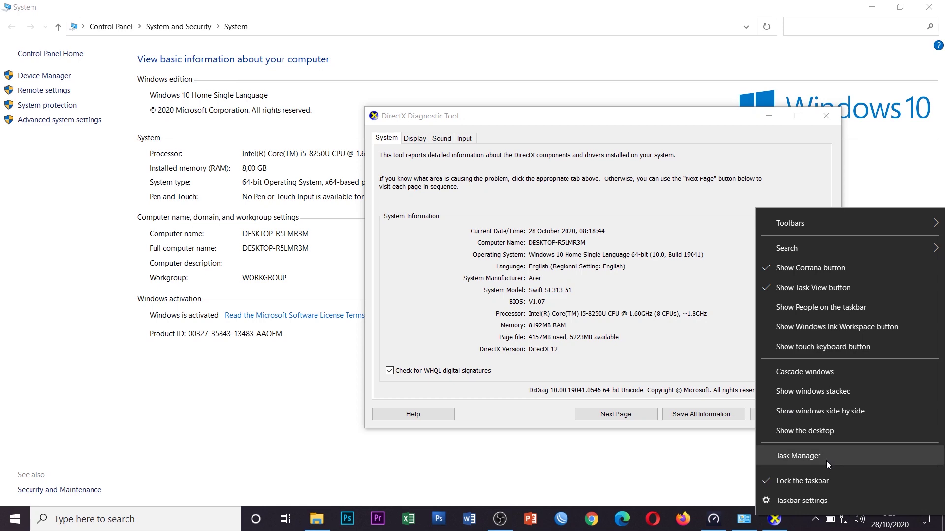
left_click(826, 460)
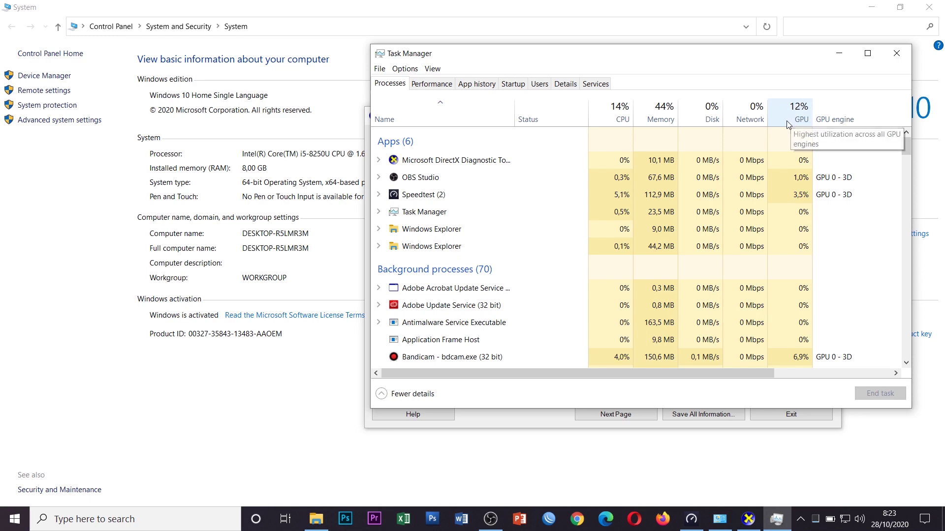
Review the display, system, sound and input information in the DirectX Diagnostic Tool, and exit the tool
left_click(533, 417)
left_click(414, 139)
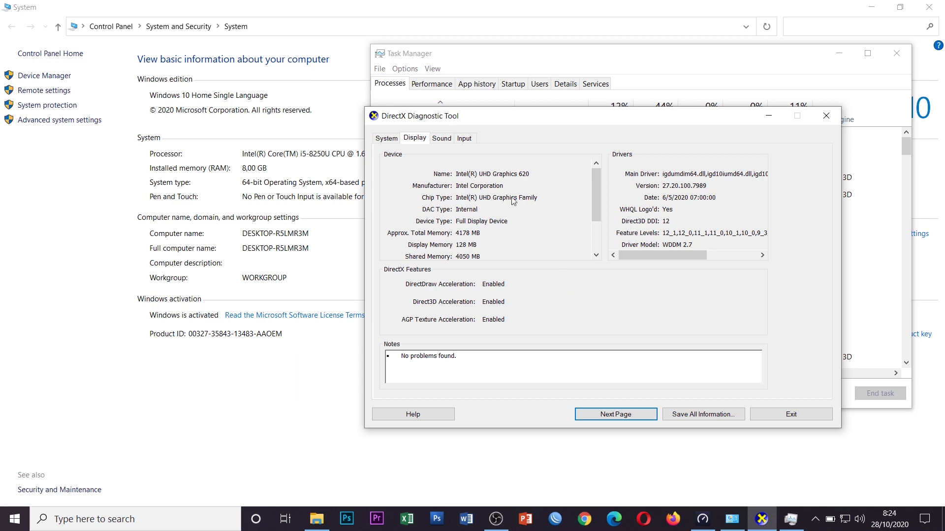
left_click(382, 140)
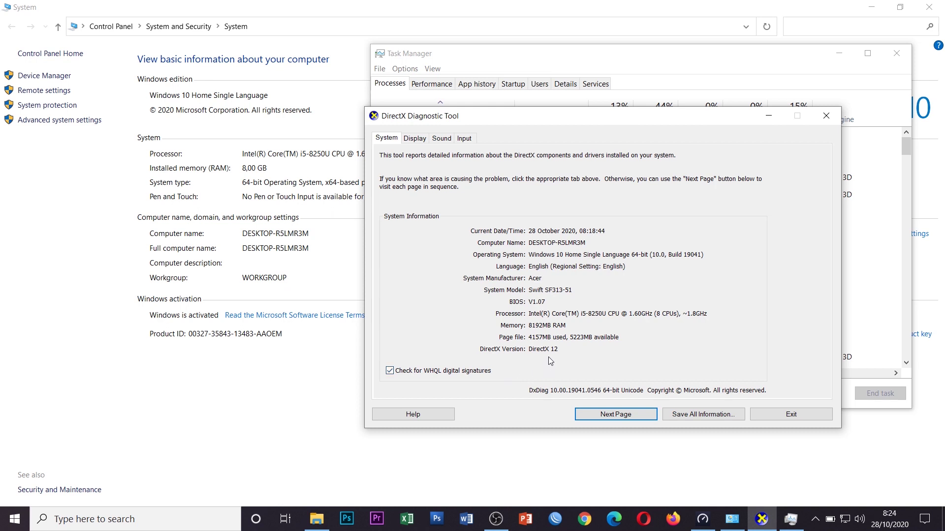
left_click(449, 139)
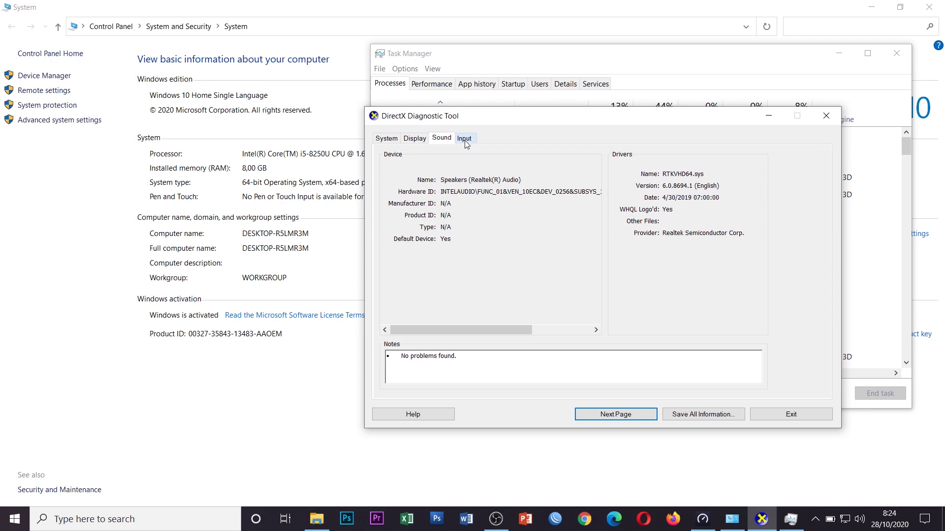
left_click(464, 139)
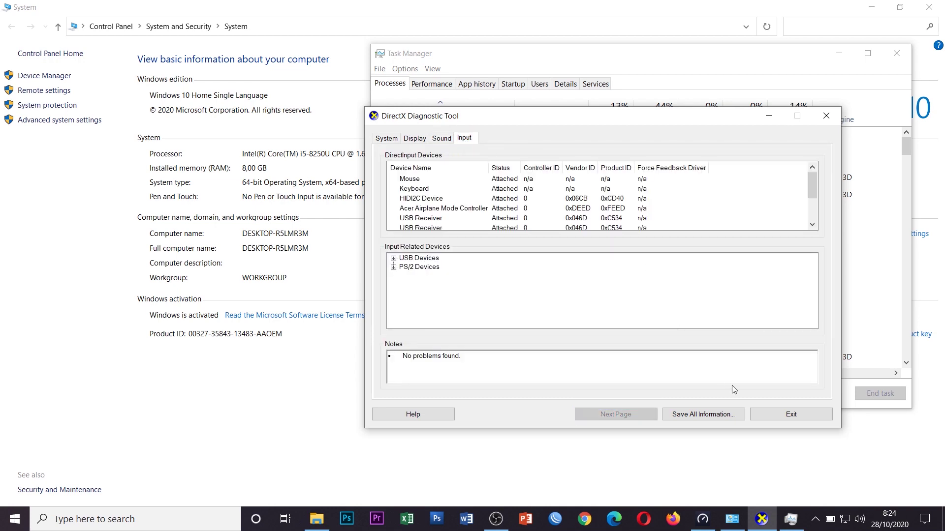
left_click(787, 414)
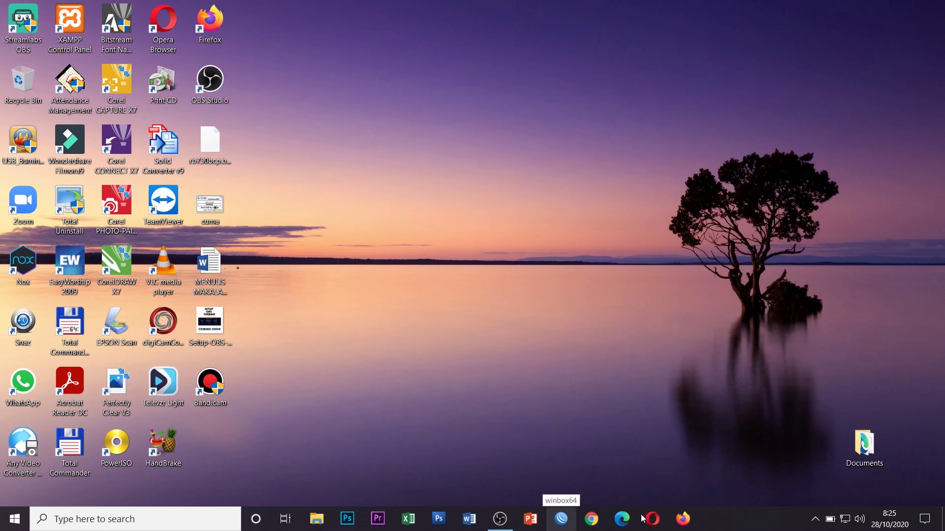
Switch to OBS Studio, select the Video Capture Device source and open the Stream settings
left_click(502, 520)
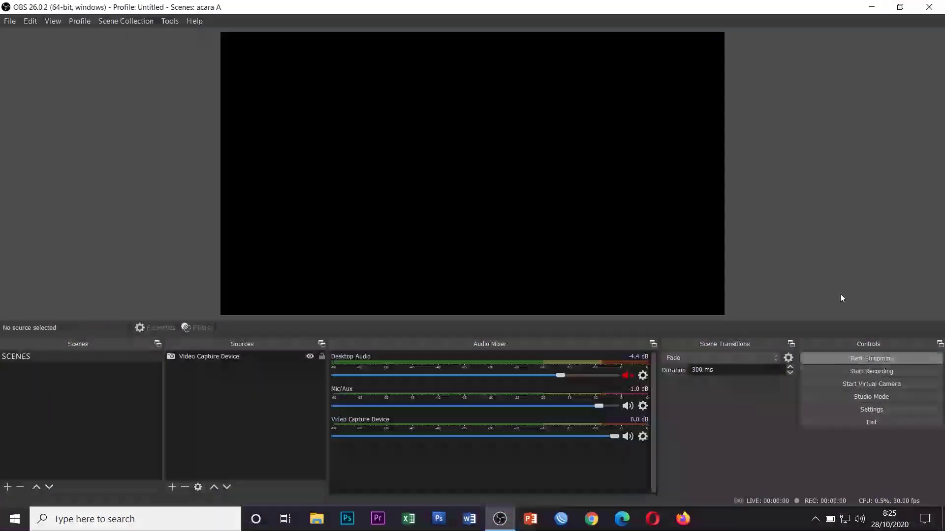
left_click(237, 357)
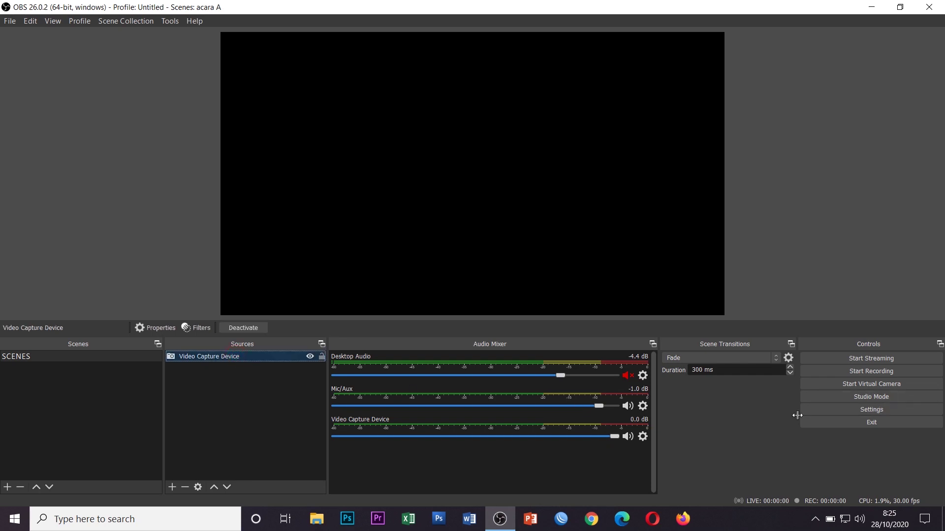
left_click(846, 413)
left_click(269, 123)
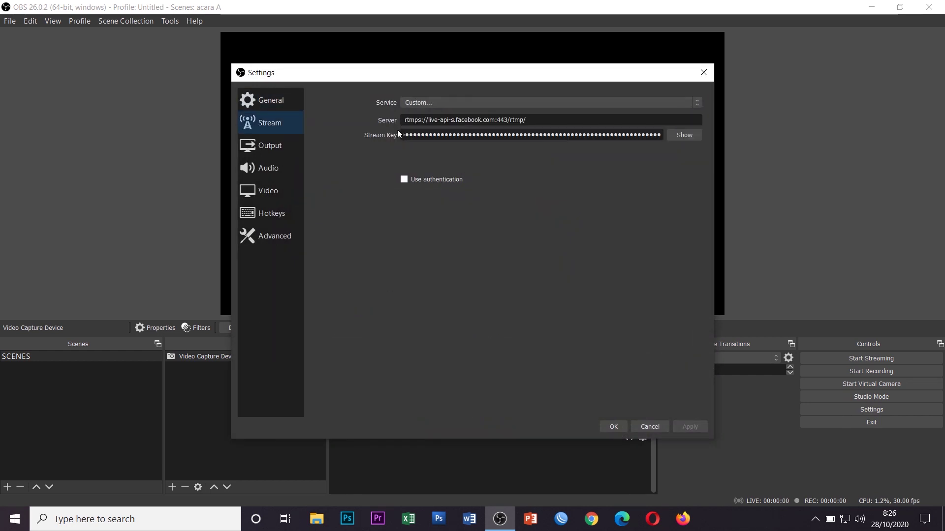
Review the output mode and encoder choices in the Output settings, keeping Simple and Hardware (QSV)
left_click(269, 150)
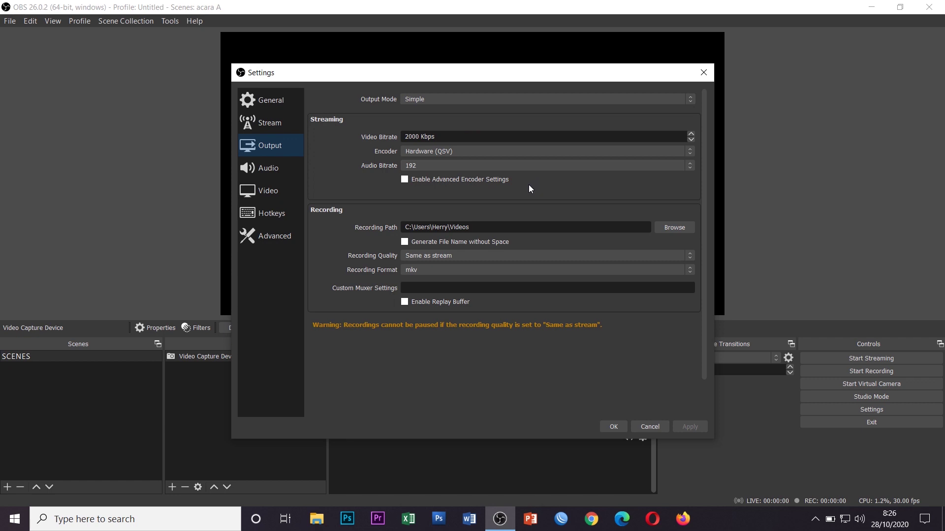
left_click(510, 101)
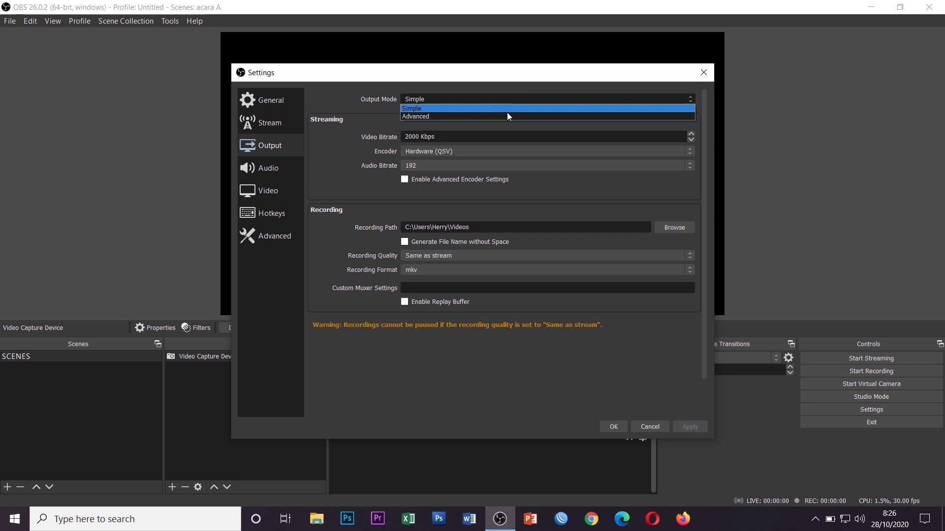
left_click(509, 105)
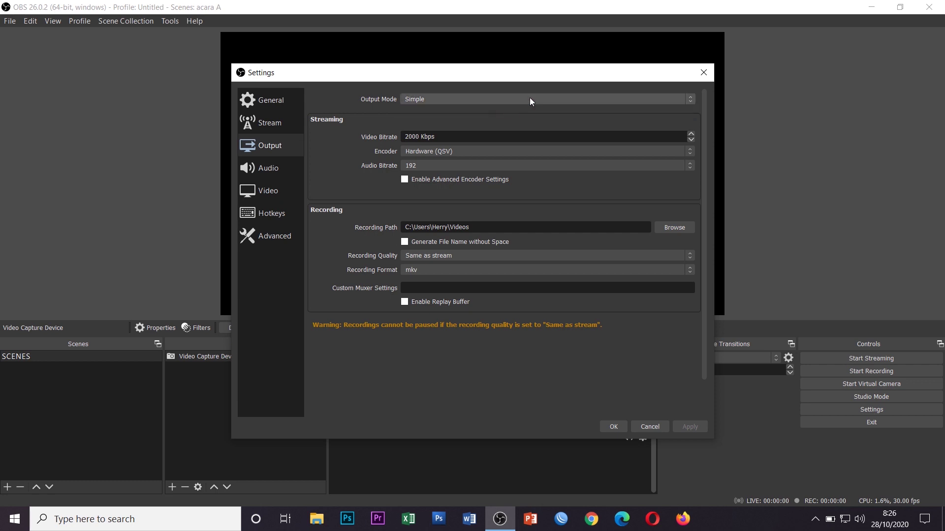
left_click(530, 98)
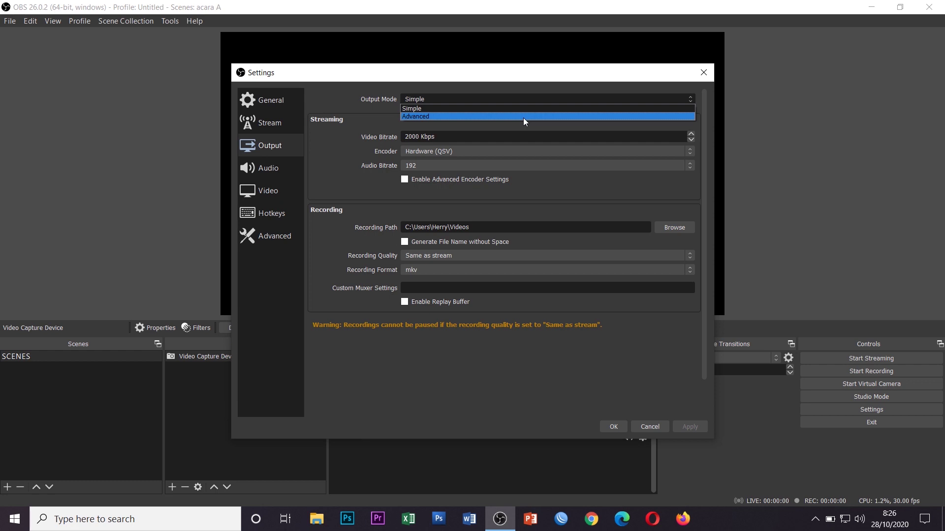
left_click(471, 107)
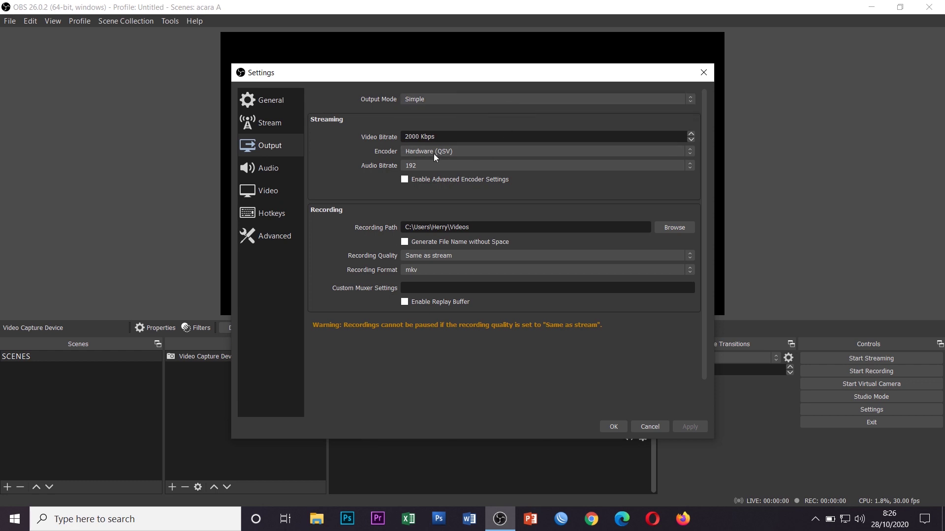
left_click(476, 152)
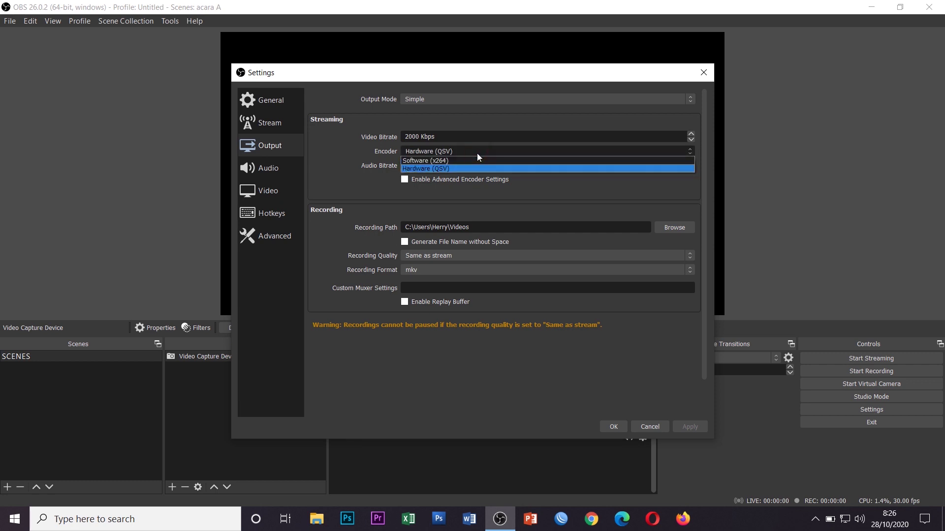
left_click(477, 153)
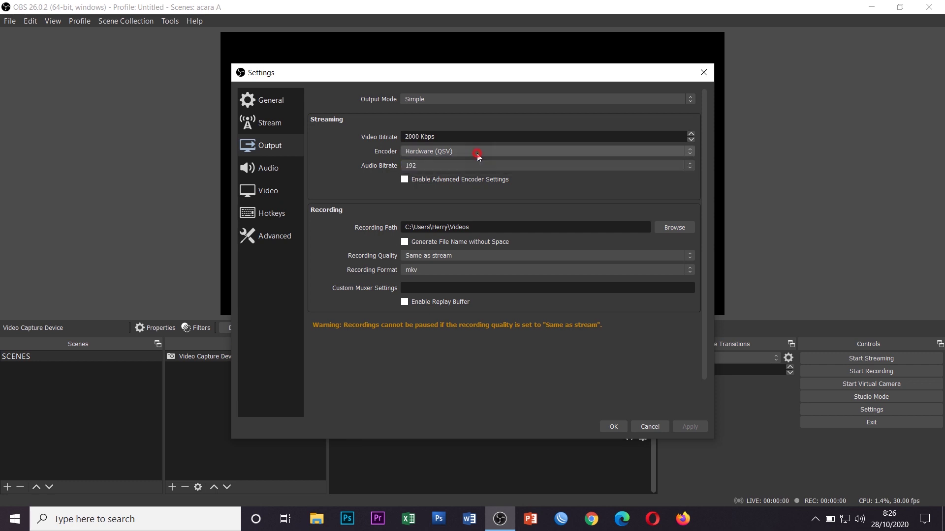
Set the streaming audio bitrate to 128 and leave the video bitrate at 2000 Kbps
left_click(470, 166)
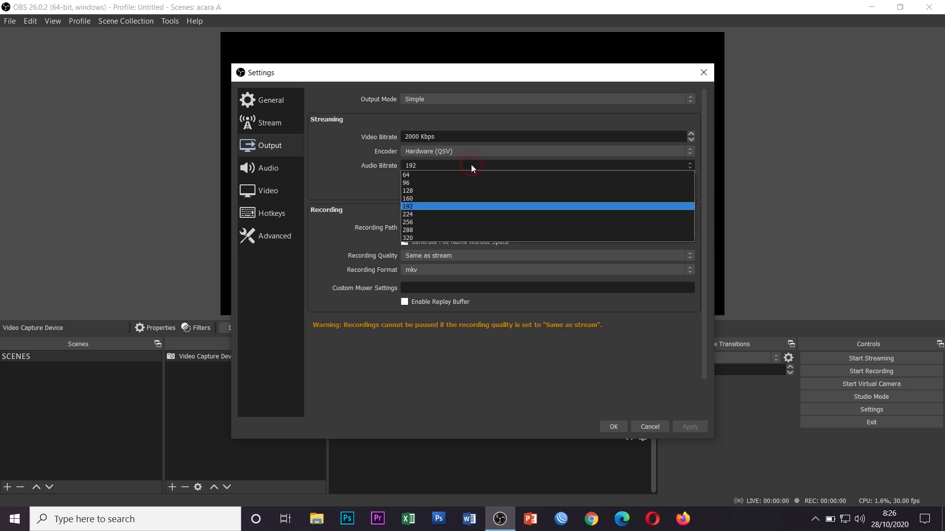
left_click(472, 189)
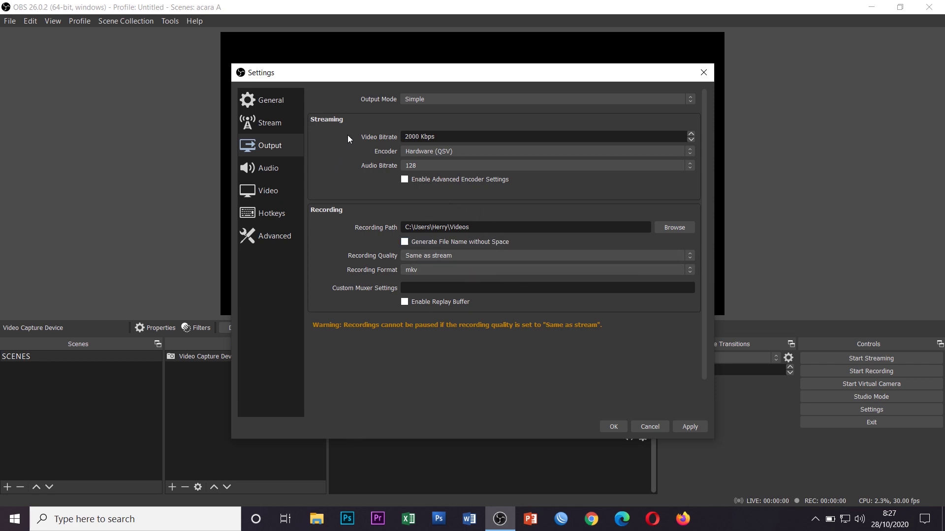
double_click(419, 138)
left_click(511, 136)
Check the available sample rates in the Audio settings, keeping 48 kHz
left_click(263, 177)
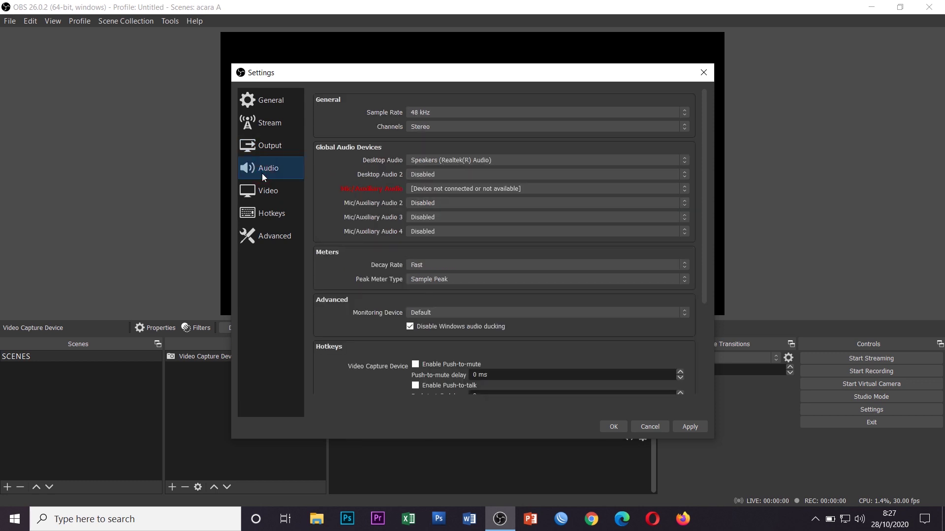
left_click(434, 113)
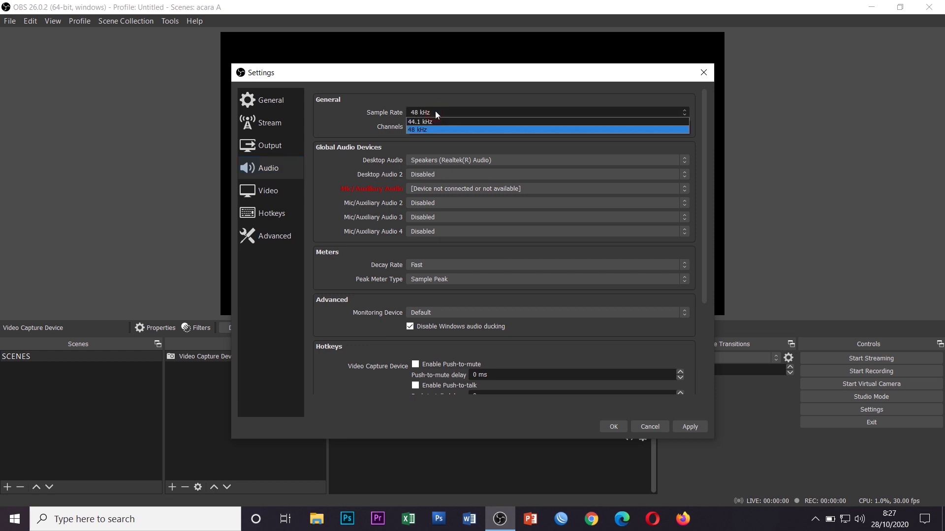
left_click(435, 112)
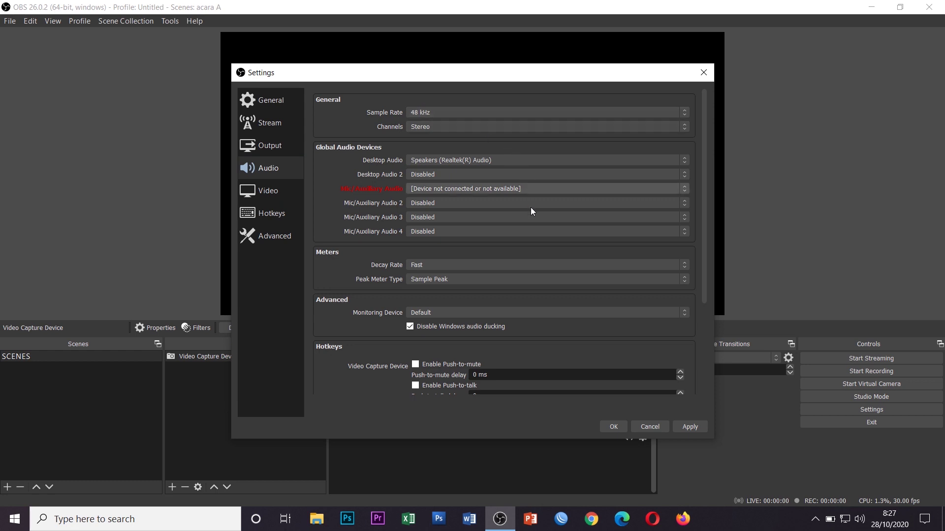
Review the Video settings, keeping the output resolution at 1280x720 and the common FPS value at 30
left_click(284, 193)
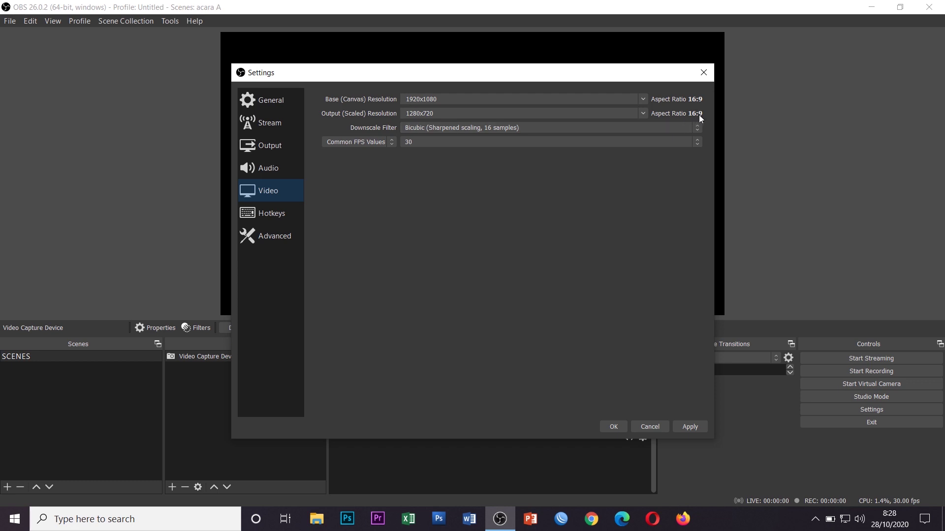
left_click(642, 114)
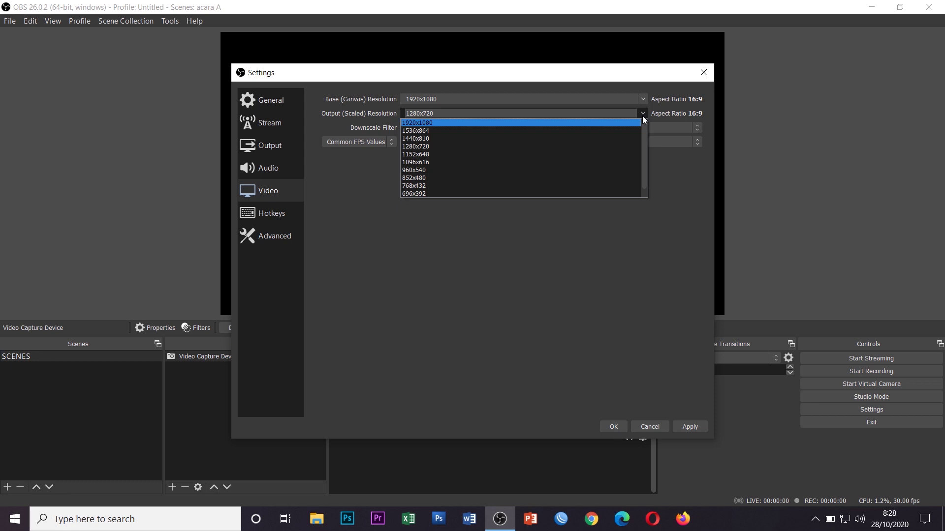
left_click(643, 114)
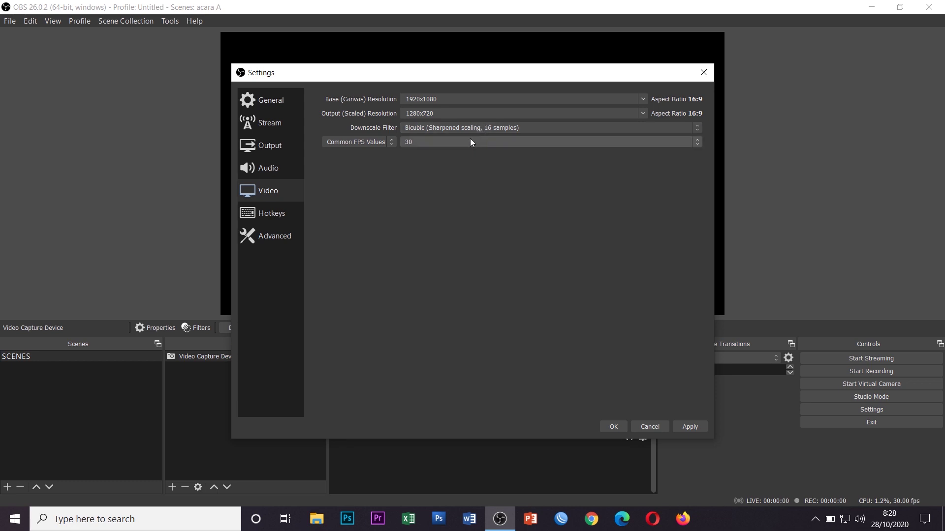
left_click(428, 145)
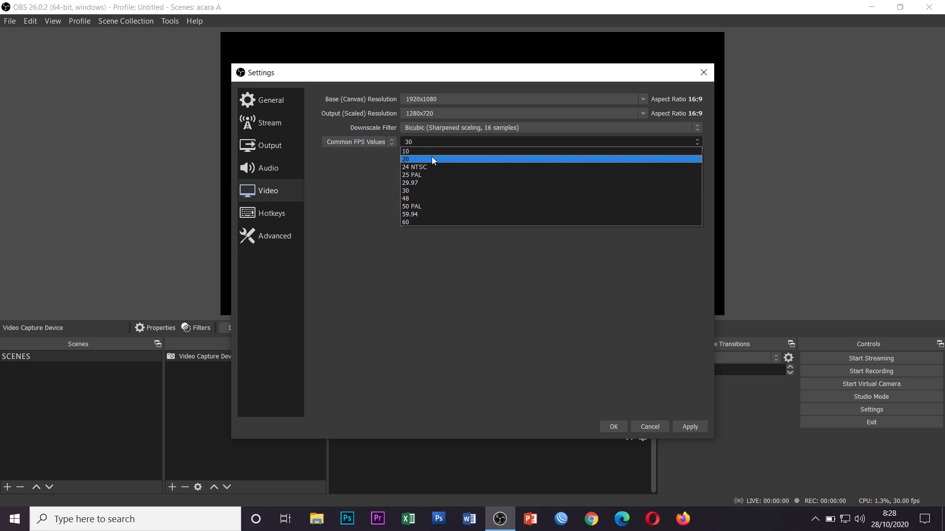
left_click(434, 190)
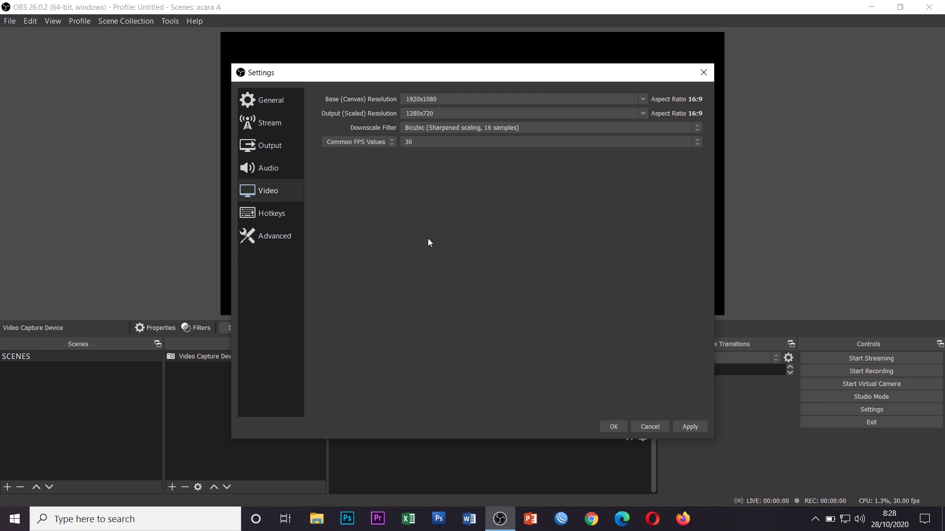
Review the Advanced settings down to the network options, leaving Stream Delay disabled
left_click(284, 243)
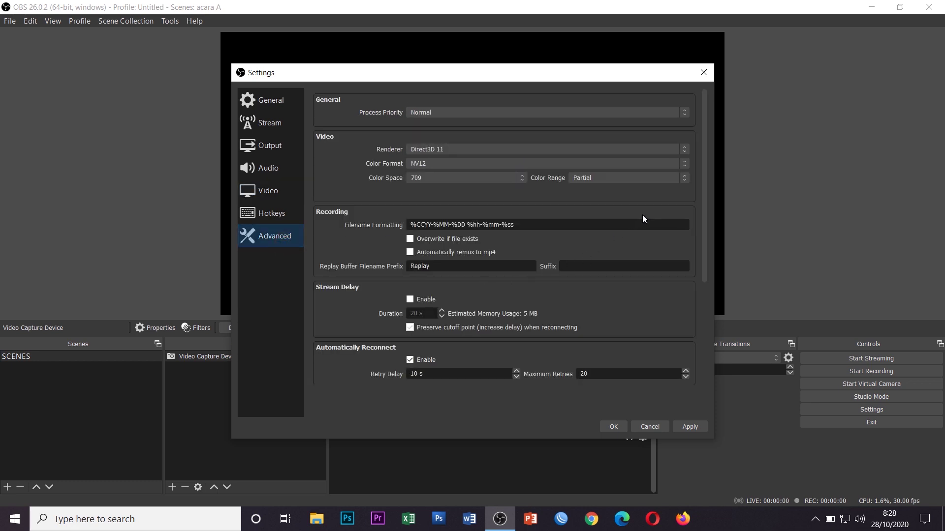
left_click_drag(705, 244, 715, 307)
scroll(466, 196, "down", 1)
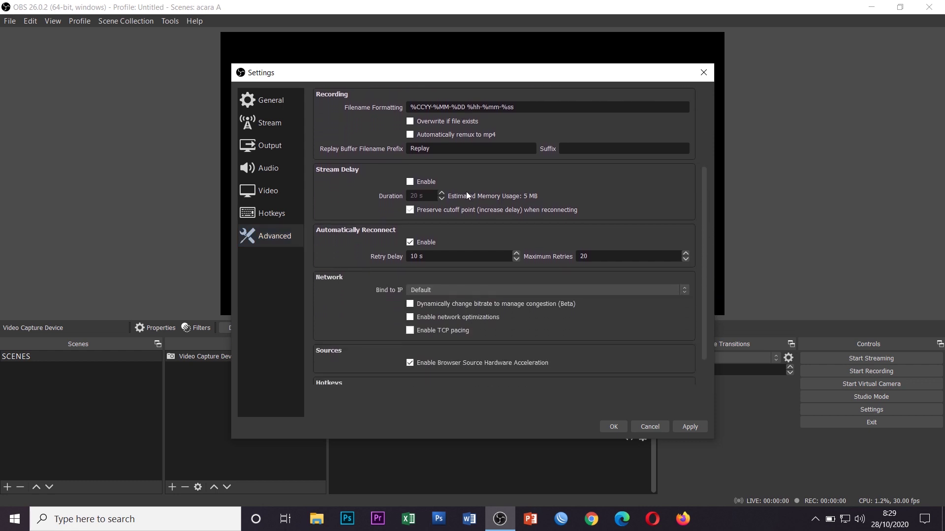
left_click(414, 184)
left_click(411, 182)
left_click(410, 182)
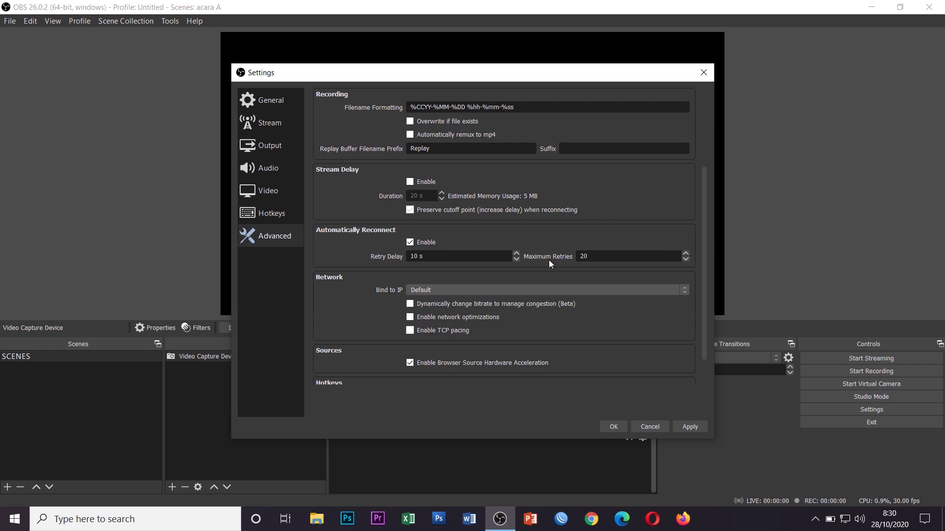
Return to the Stream settings and apply the configuration, then switch to Chrome and open YouTube
left_click(251, 122)
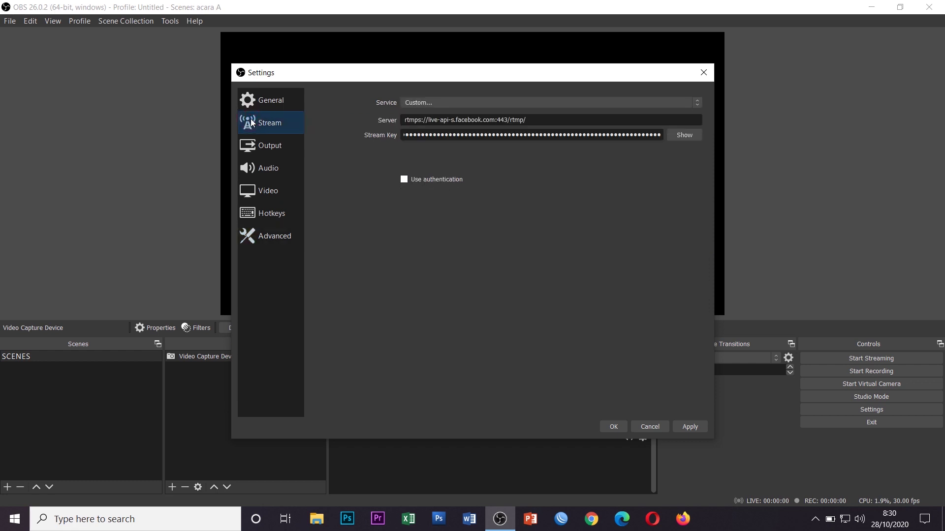
left_click(686, 430)
left_click(591, 519)
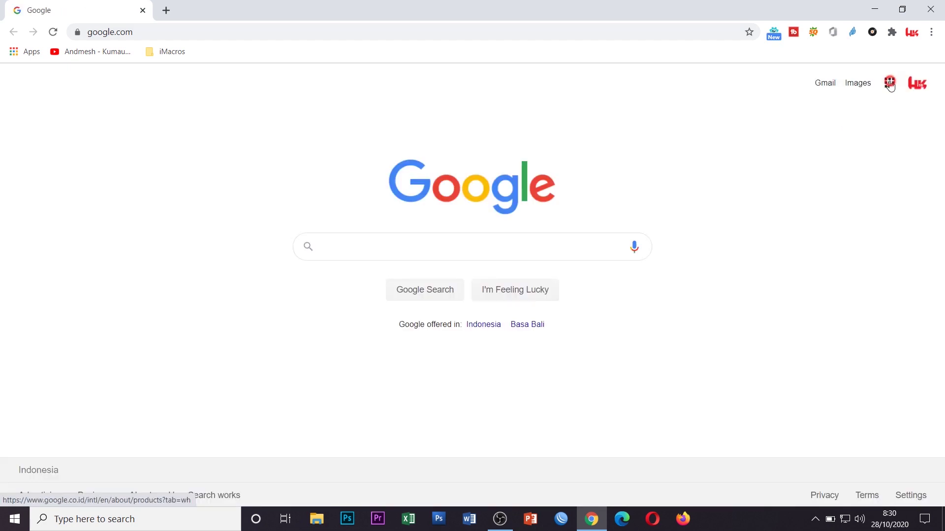
left_click(889, 83)
left_click(758, 204)
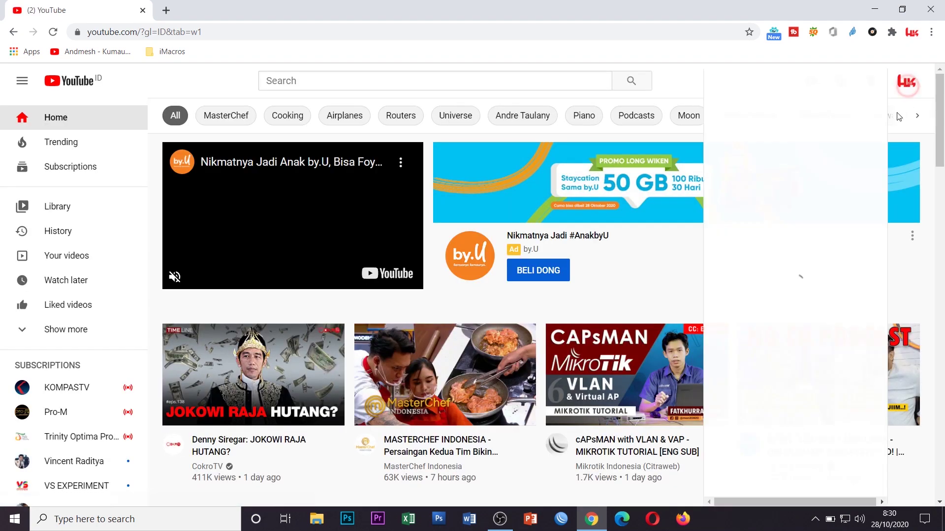
Switch the active YouTube account to the HK16 Entertainment channel
left_click(909, 83)
left_click(859, 227)
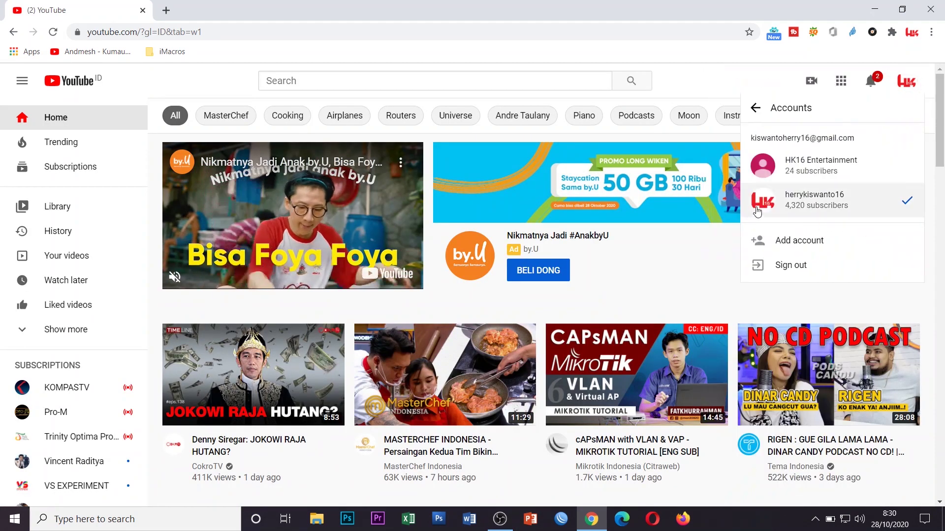
left_click(801, 160)
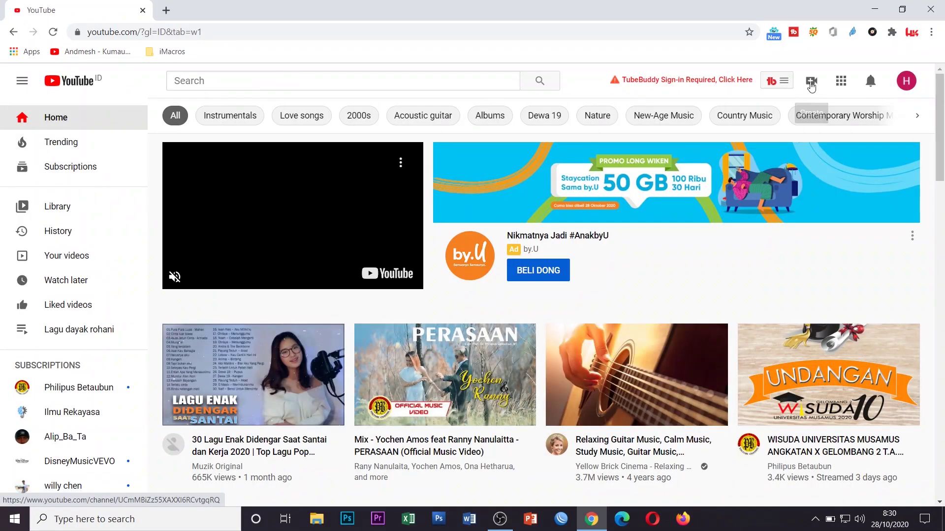
Start a new YouTube live stream and continue past the Live Control Room welcome message
left_click(811, 83)
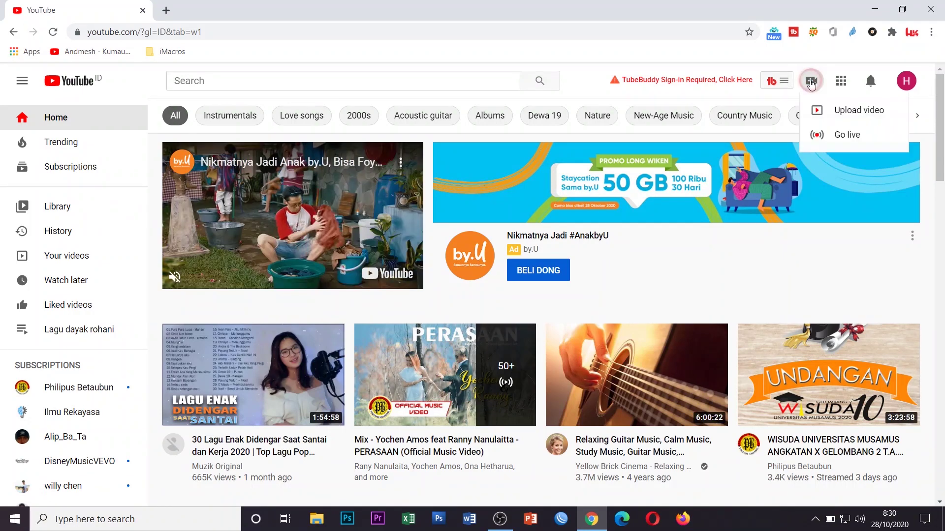
left_click(833, 142)
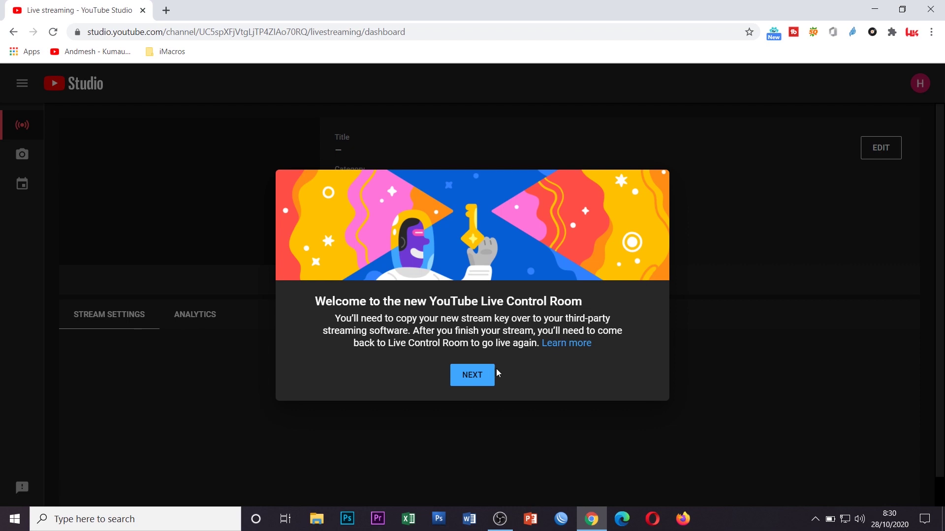
left_click(480, 375)
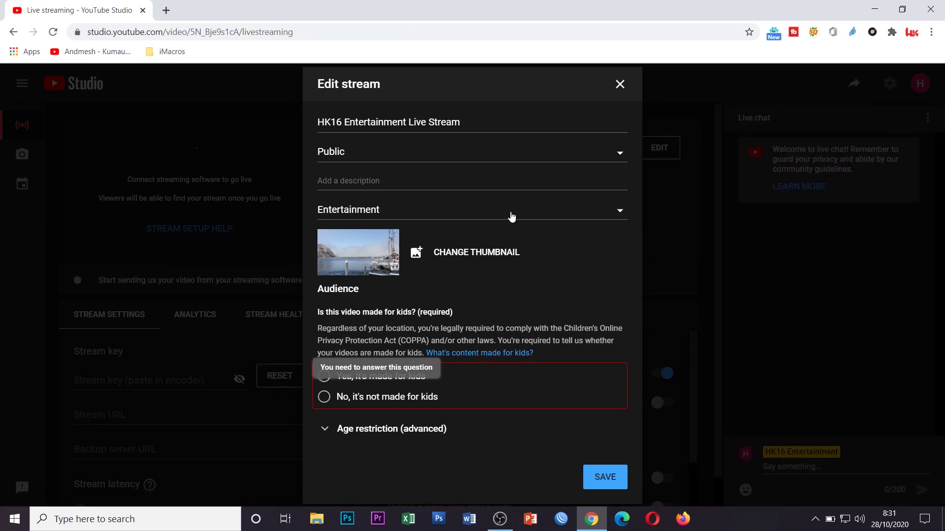
Title the stream "Testing speed rendah untuk live streaming" and set its visibility to Private
left_click(472, 129)
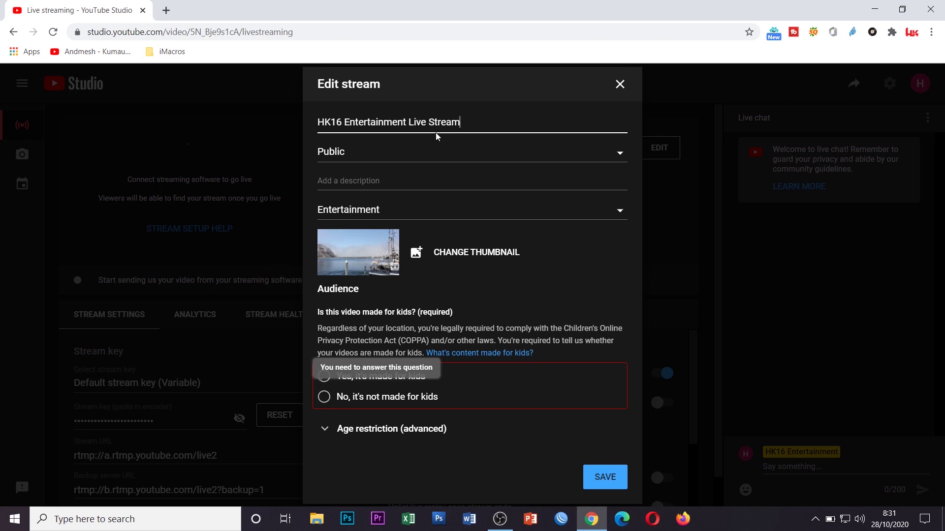
left_click_drag(473, 119, 168, 100)
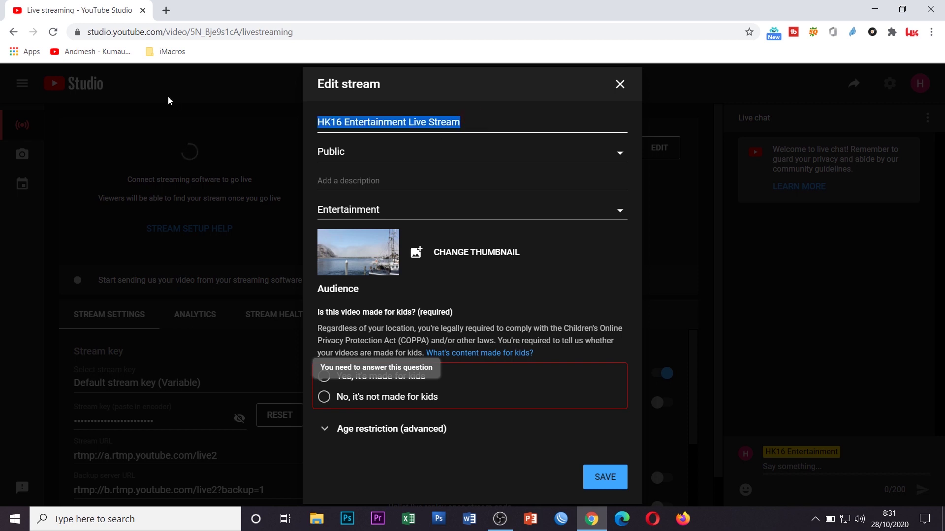
type("Test")
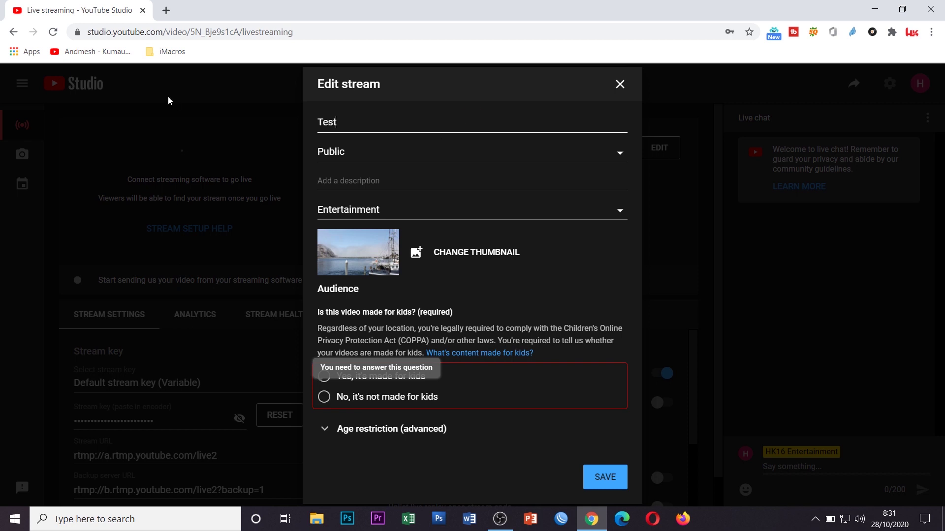
type("ing speed rendah untuk li")
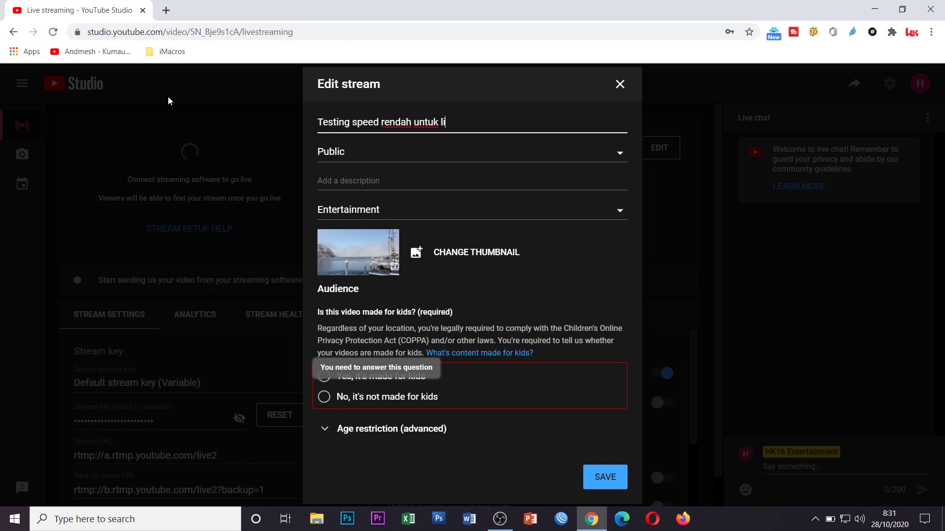
type("ve streaming")
left_click(487, 160)
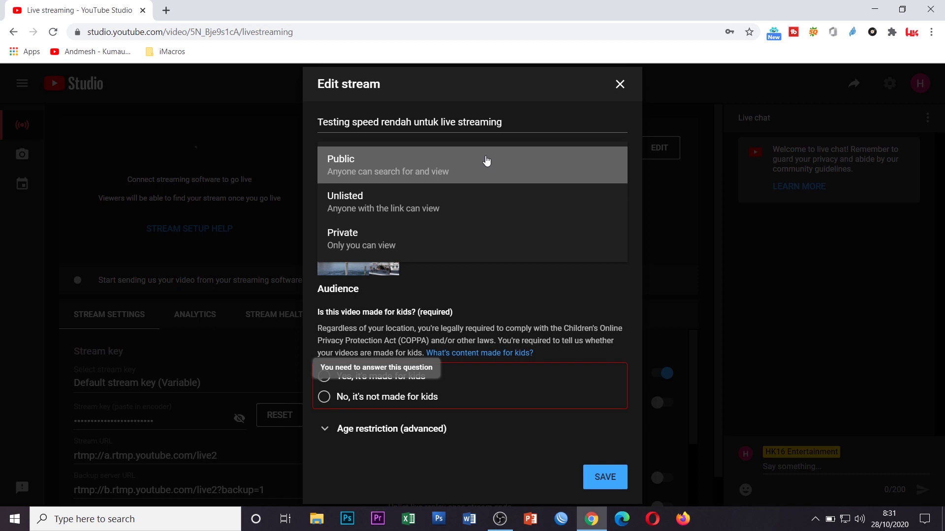
left_click(453, 241)
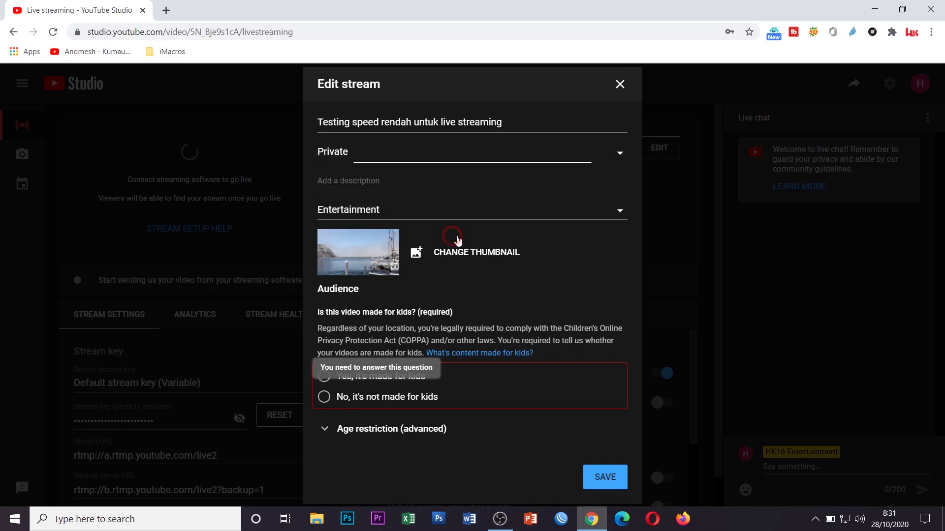
Enter the stream description "Ini adalah testing live streaming dalam koneksi"
left_click(587, 186)
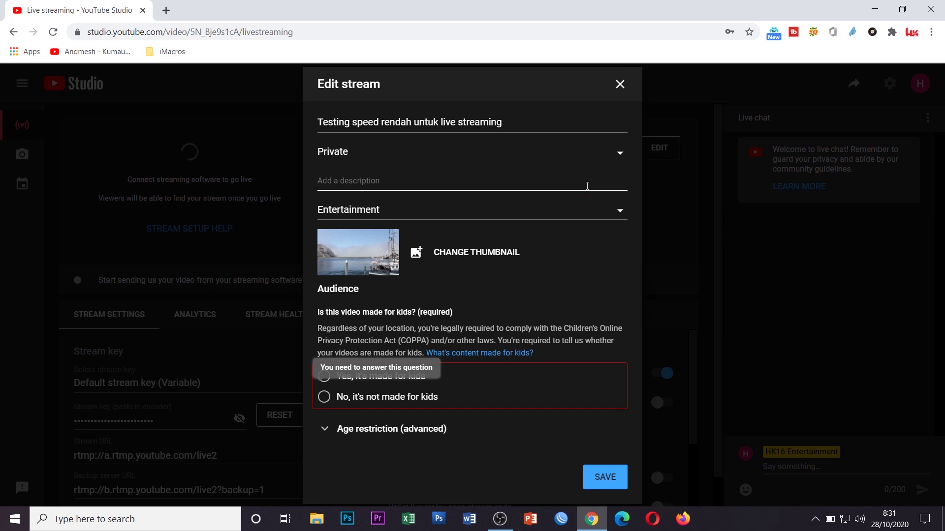
type("Ini adalah testing live streaming")
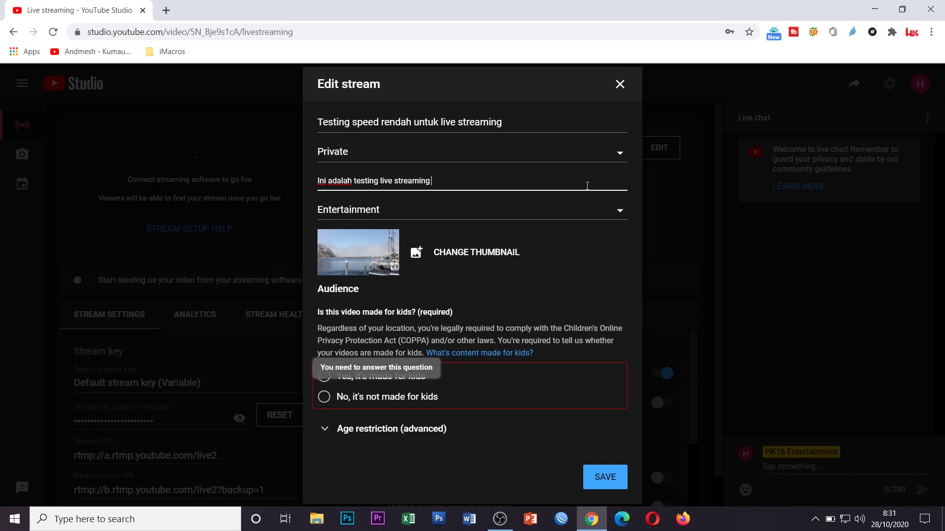
type(" dalam koneksi")
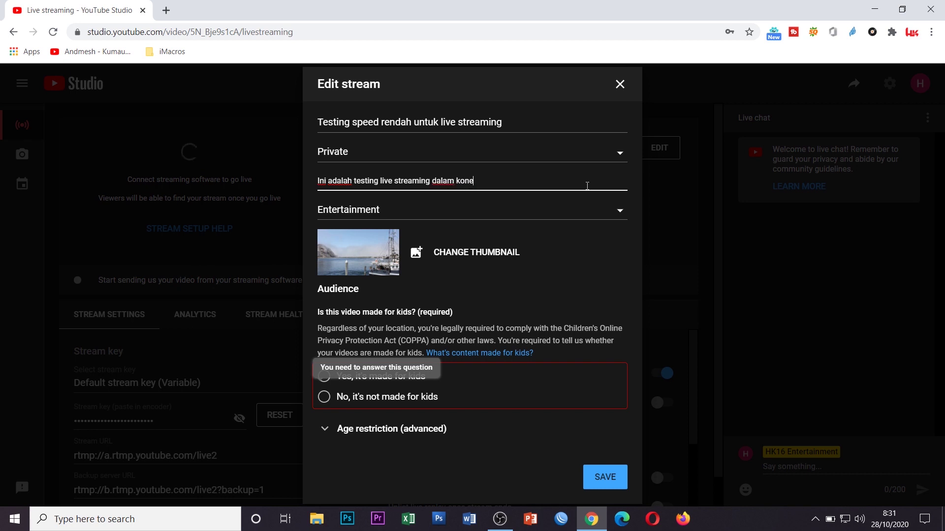